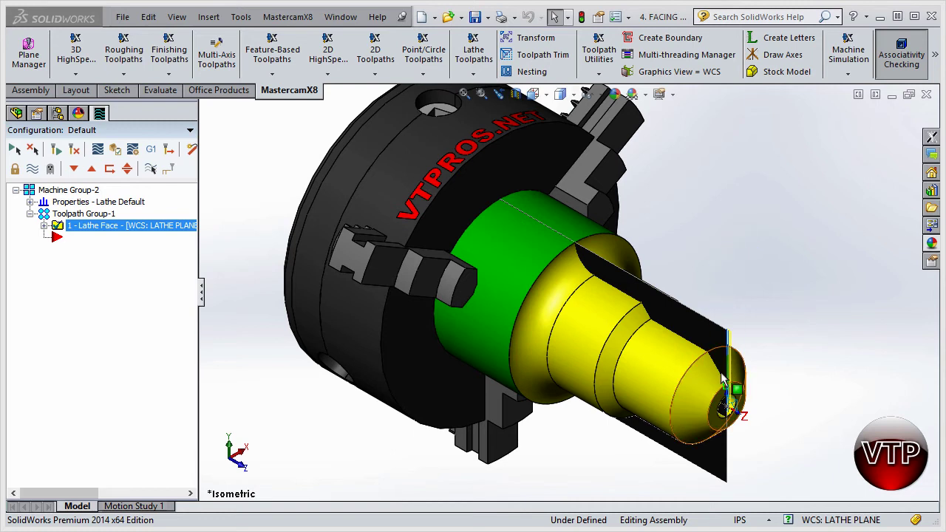
{"action": "left_click", "coordinate": [568, 99]}
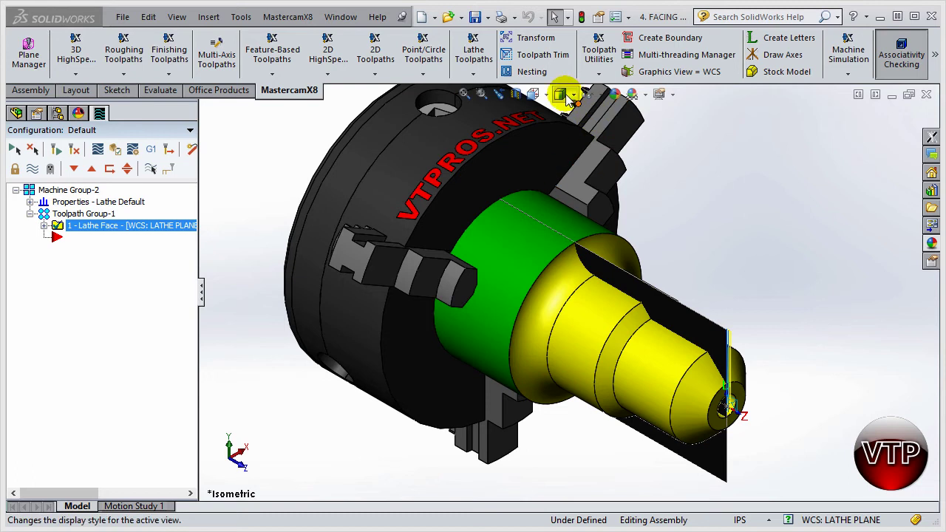
{"action": "left_click", "coordinate": [532, 94]}
{"action": "left_click", "coordinate": [548, 150]}
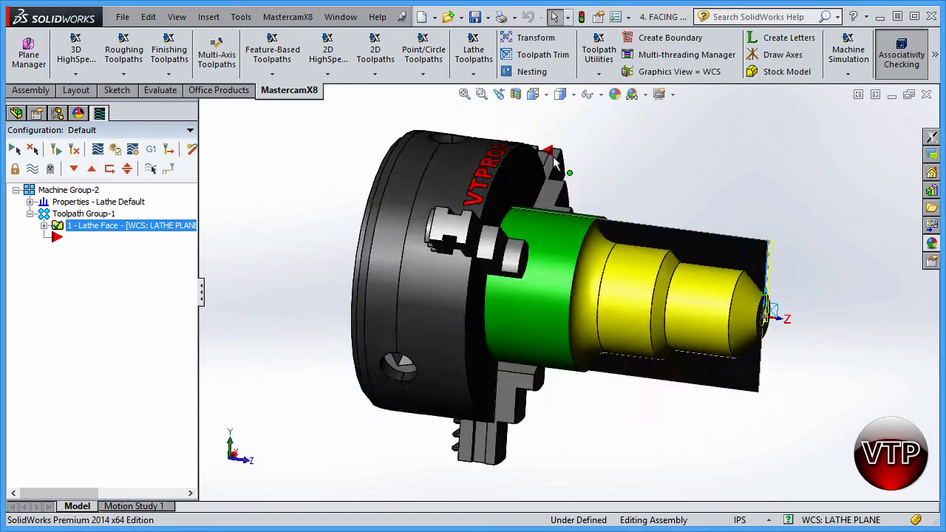
{"action": "scroll", "coordinate": [690, 213], "scroll_direction": "down", "scroll_amount": 3}
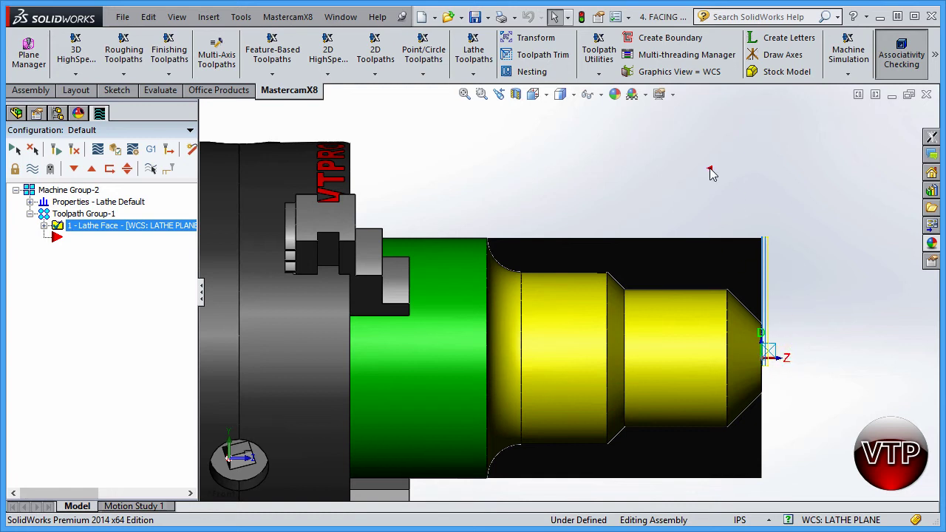
{"action": "key", "text": "ctrl+1"}
Start a lathe Rough toolpath and chain the five yellow outer faces from the front chamfer back to the fillet beside the green section
{"action": "left_click", "coordinate": [473, 56]}
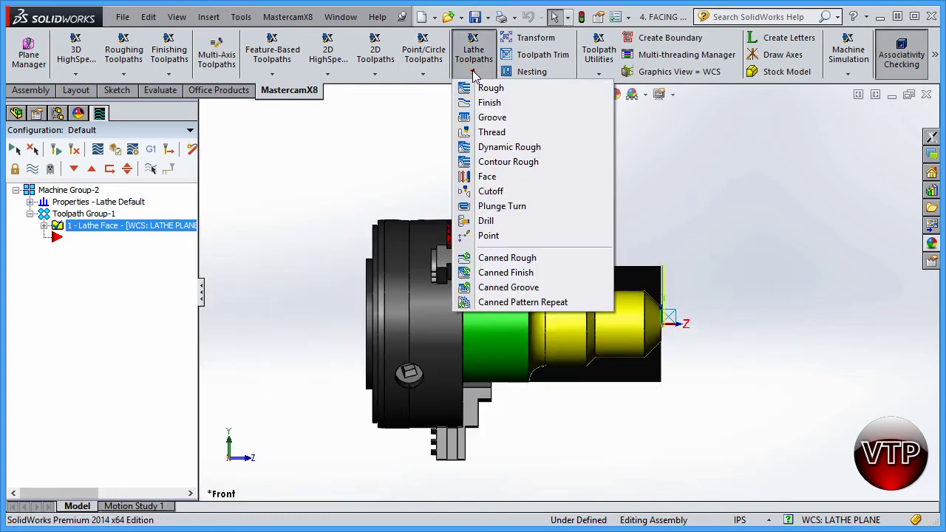
{"action": "left_click", "coordinate": [491, 88]}
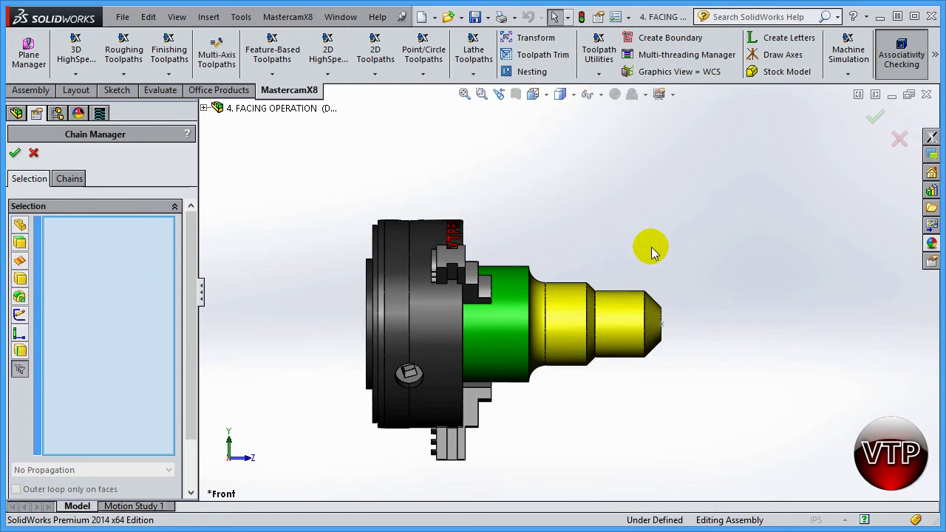
{"action": "left_click", "coordinate": [566, 98]}
{"action": "left_click", "coordinate": [547, 94]}
{"action": "left_click", "coordinate": [610, 138]}
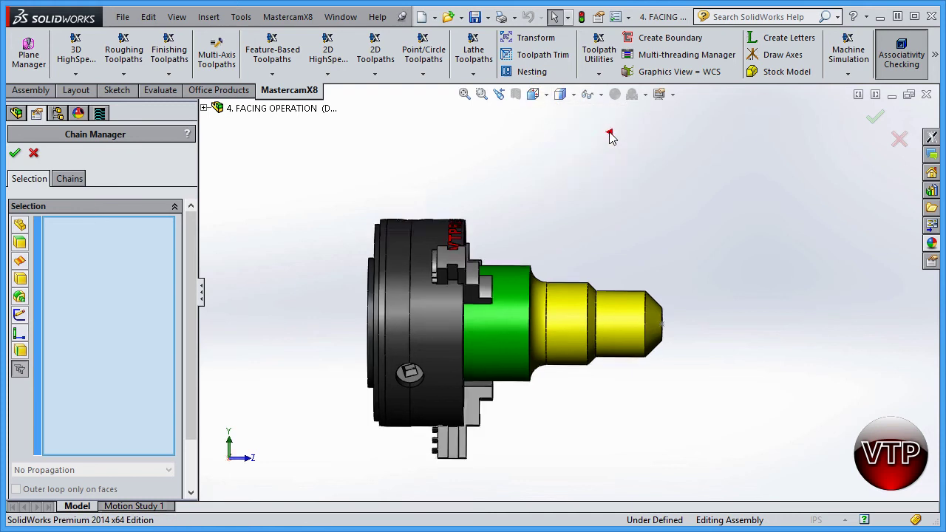
{"action": "scroll", "coordinate": [629, 327], "scroll_direction": "down", "scroll_amount": 6}
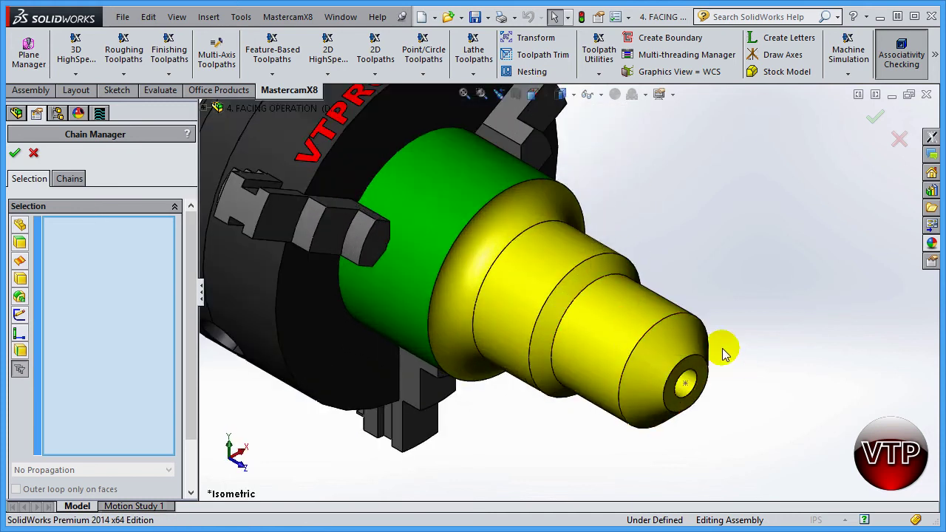
{"action": "left_click", "coordinate": [675, 336]}
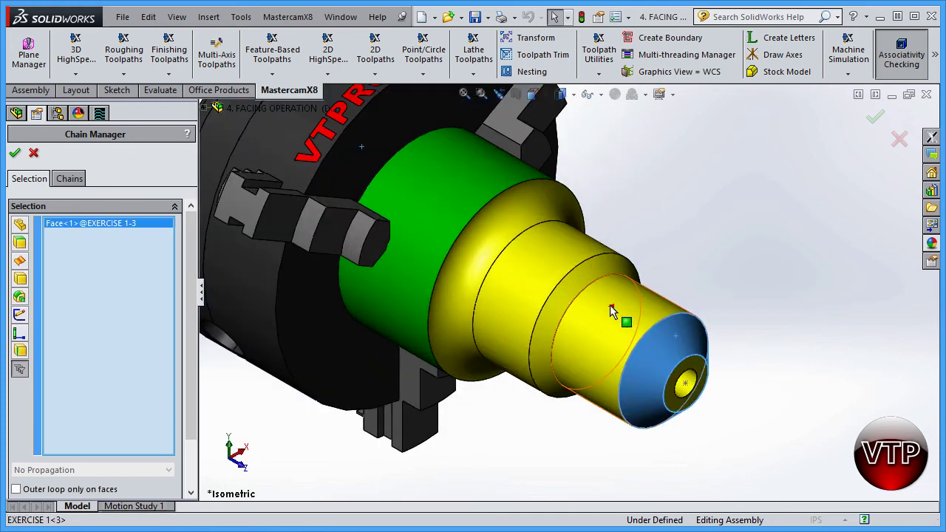
{"action": "left_click", "coordinate": [610, 304]}
{"action": "left_click", "coordinate": [583, 273]}
{"action": "left_click", "coordinate": [539, 220]}
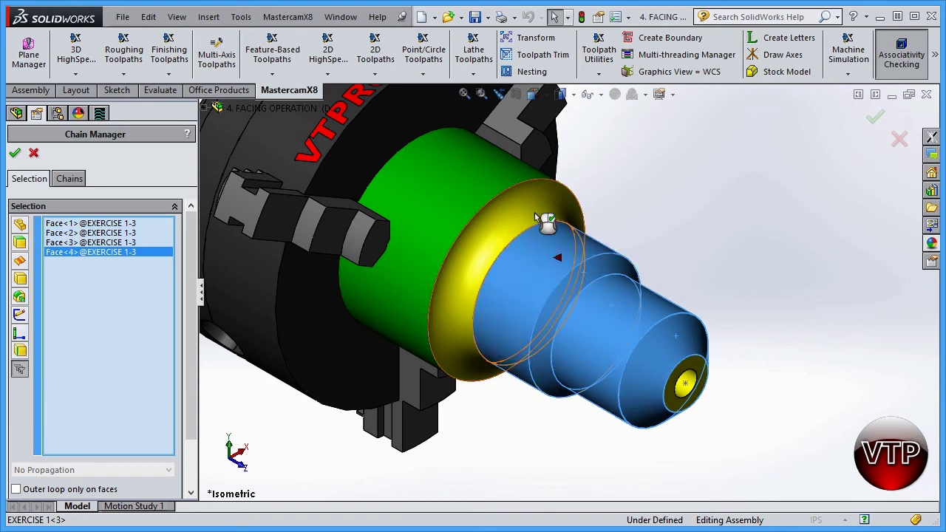
{"action": "left_click", "coordinate": [537, 219]}
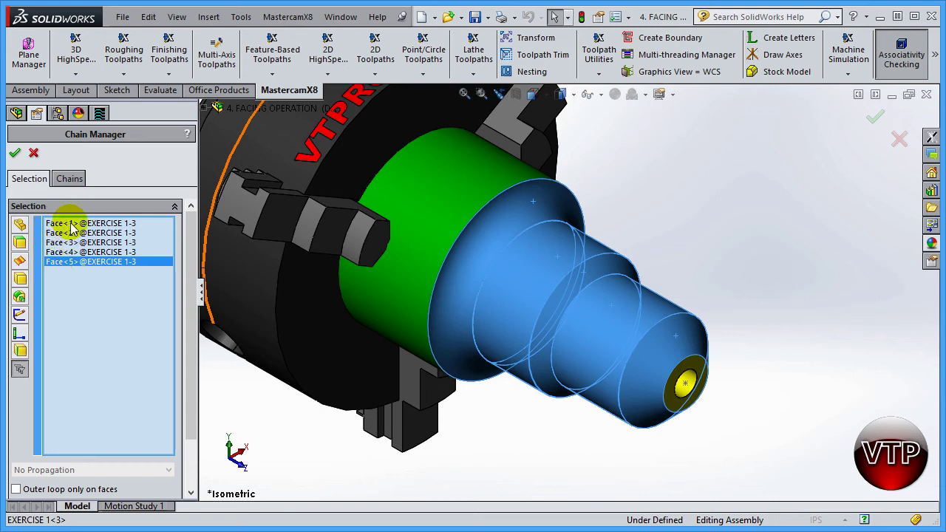
{"action": "left_click", "coordinate": [15, 154]}
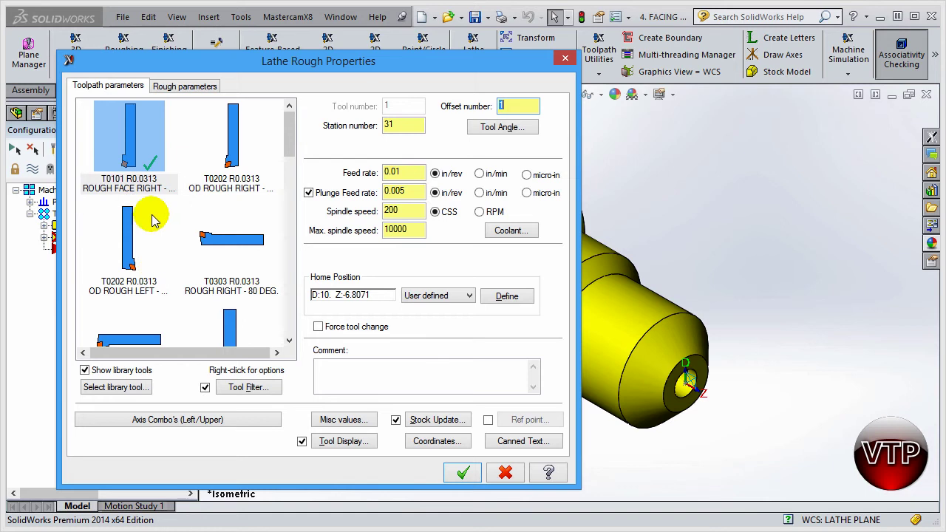
Choose the T0202 R0.0313 OD ROUGH RIGHT - 80 DEG. tool for the roughing toolpath
{"action": "left_click_drag", "start_coordinate": [190, 67], "coordinate": [303, 46]}
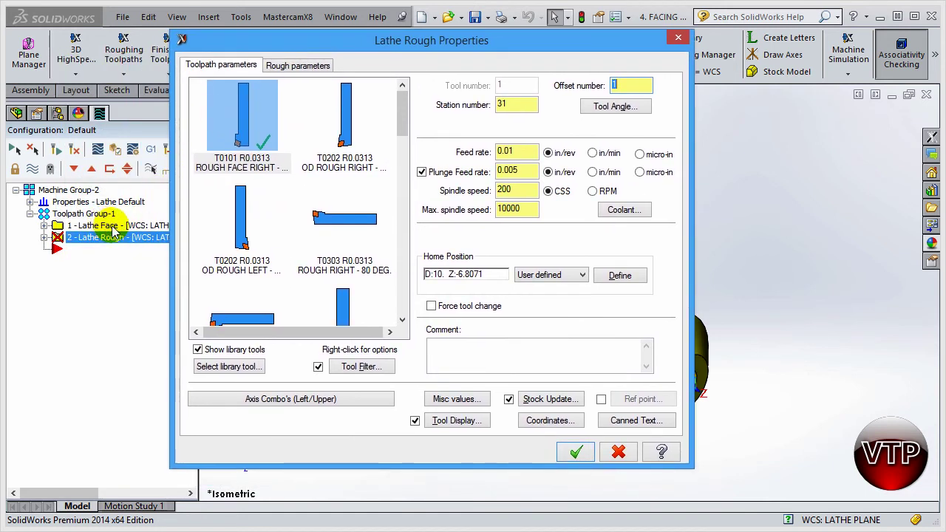
{"action": "left_click_drag", "start_coordinate": [496, 49], "coordinate": [343, 52]}
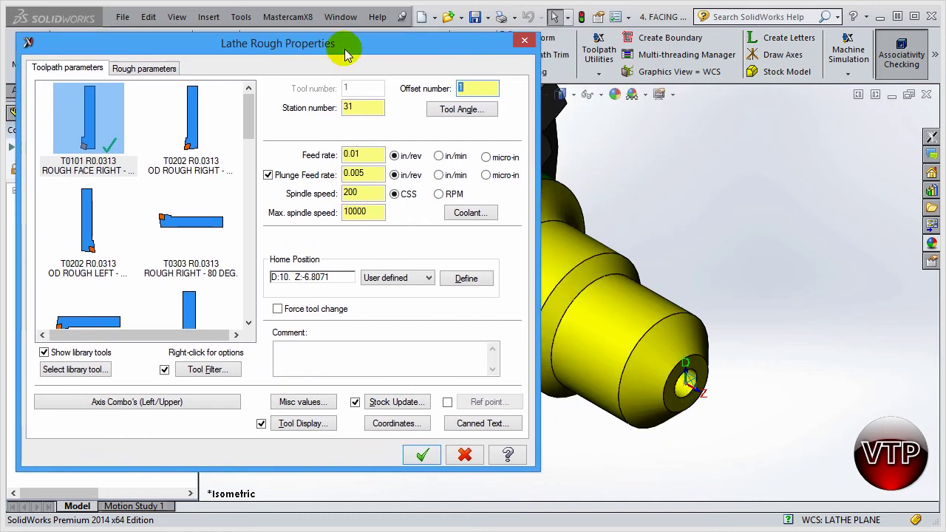
{"action": "left_click_drag", "start_coordinate": [402, 47], "coordinate": [507, 50]}
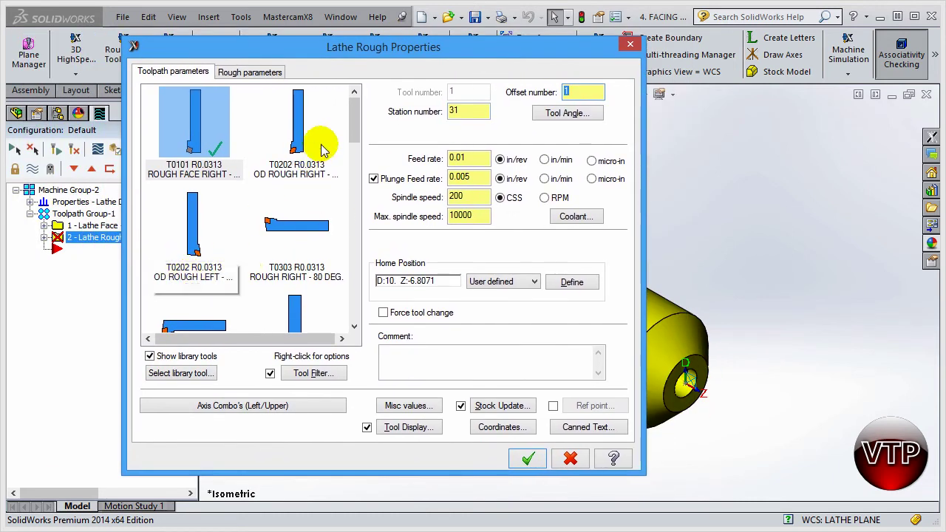
{"action": "left_click", "coordinate": [309, 184]}
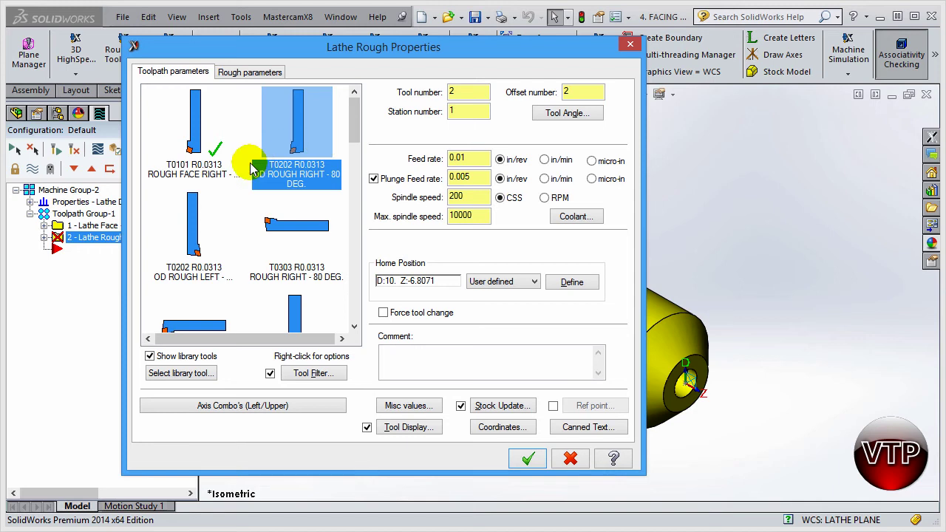
{"action": "left_click", "coordinate": [465, 90]}
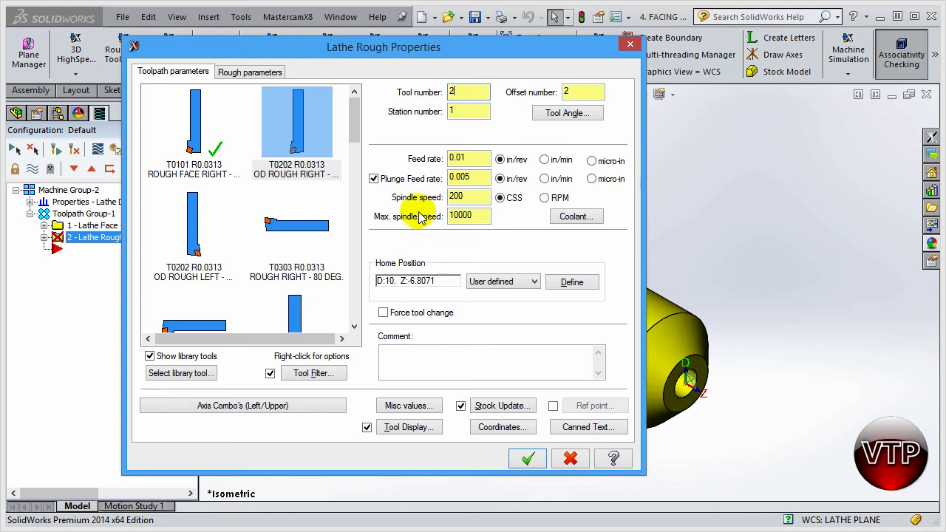
{"action": "left_click", "coordinate": [292, 167]}
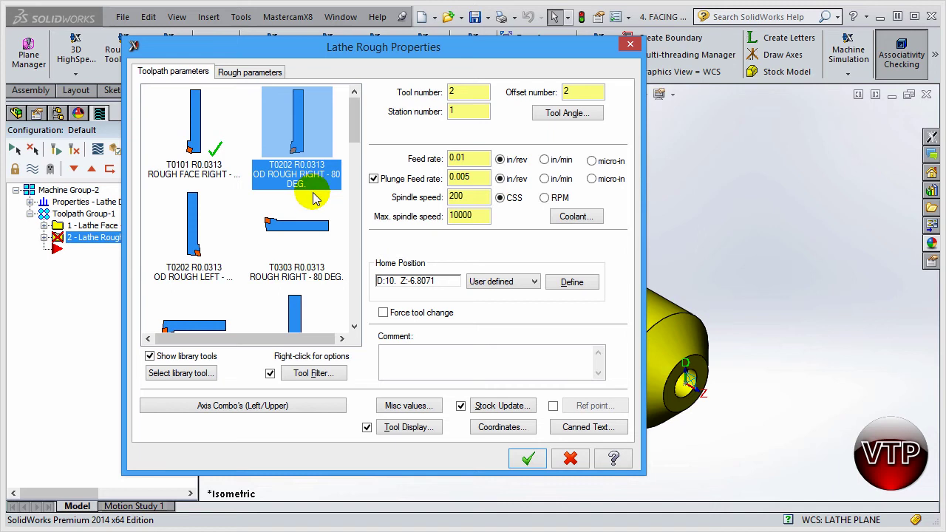
Enter ROUGHING OPERATION as the comment of the rough toolpath
{"action": "left_click", "coordinate": [449, 349]}
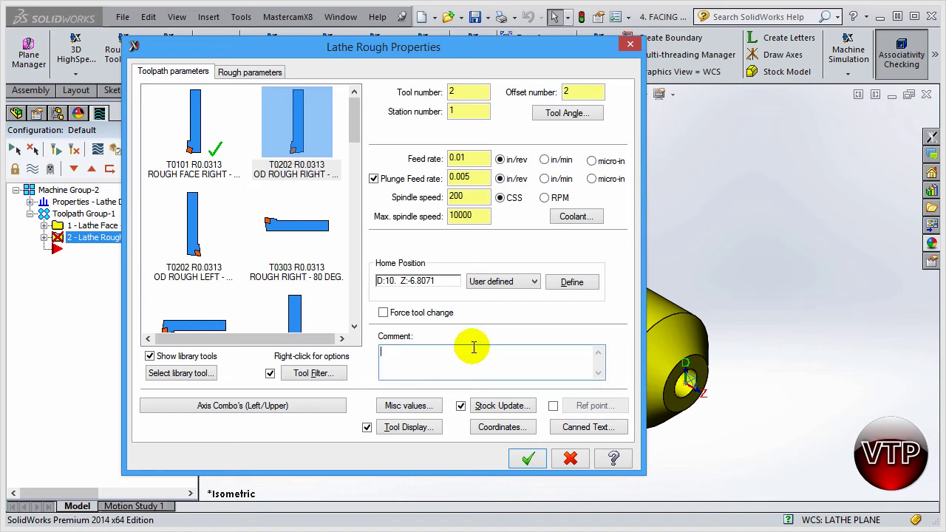
{"action": "type", "text": "ROUGHING OPERA"}
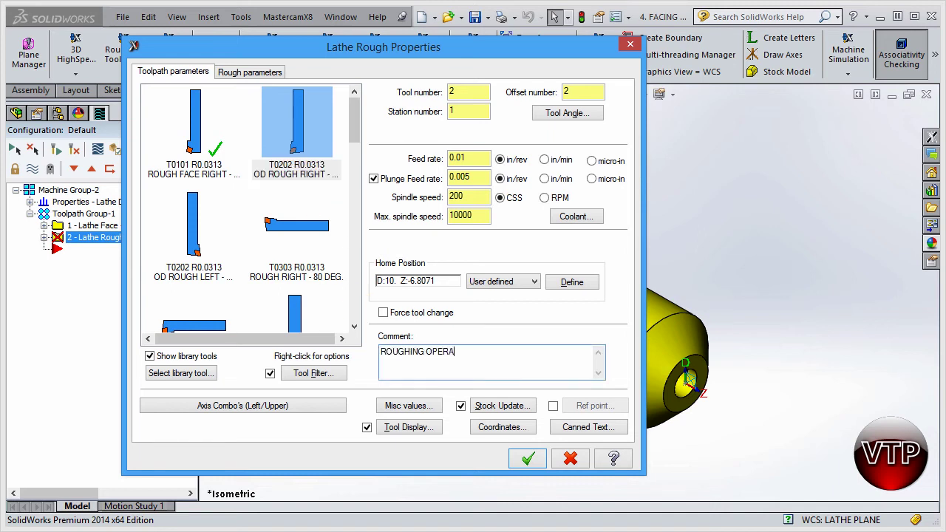
{"action": "type", "text": "TION"}
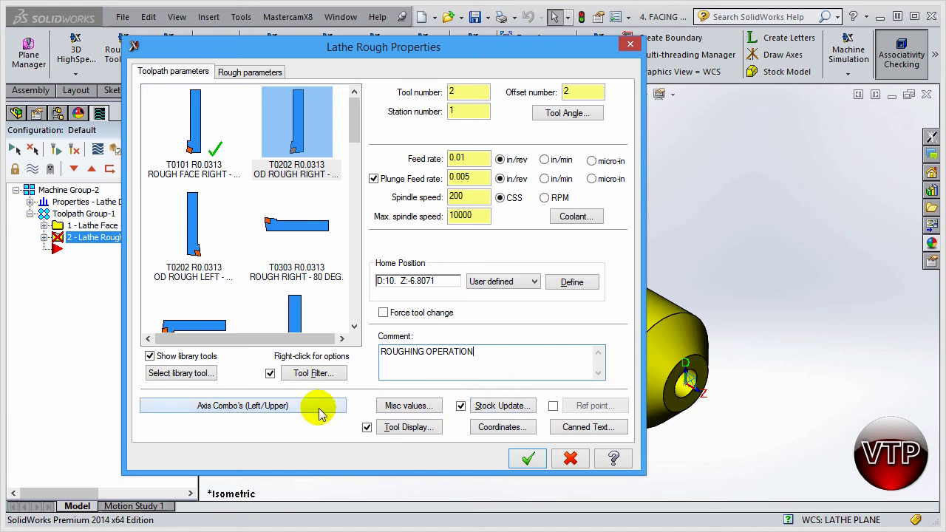
Review the overlap amount and minimum overlap angle settings in the rough parameters, and close them
{"action": "left_click", "coordinate": [250, 72]}
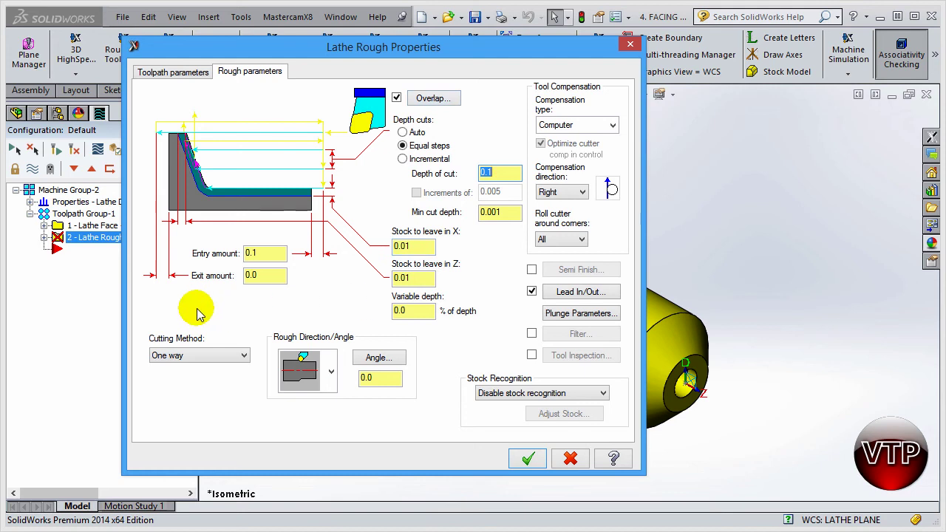
{"action": "left_click", "coordinate": [428, 101]}
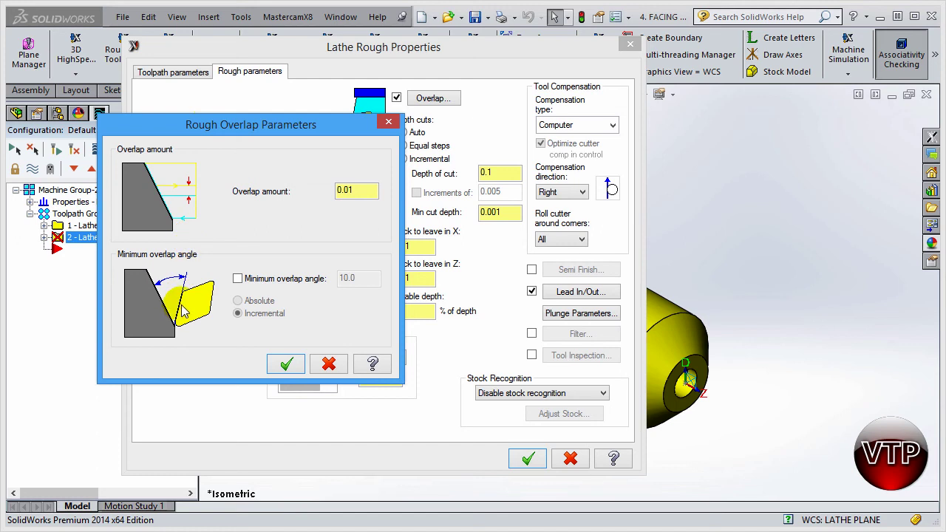
{"action": "left_click", "coordinate": [347, 191]}
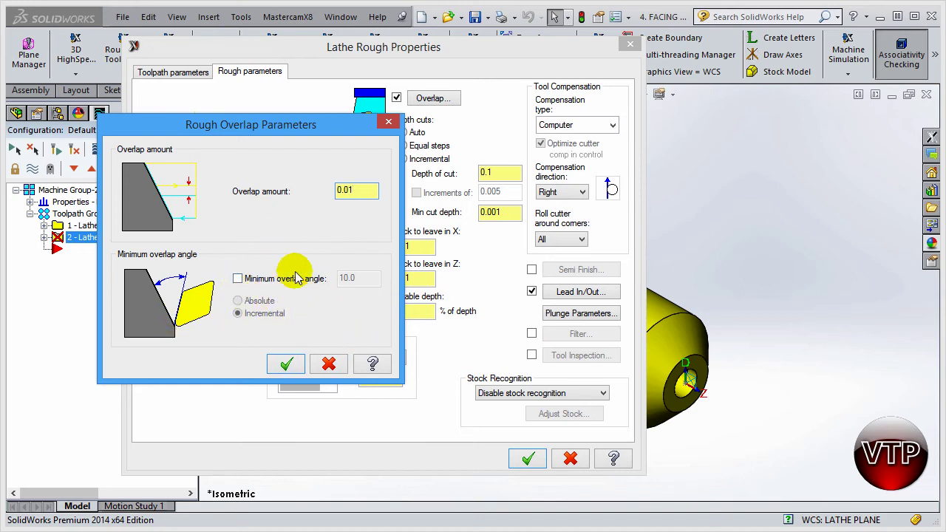
{"action": "left_click", "coordinate": [388, 121]}
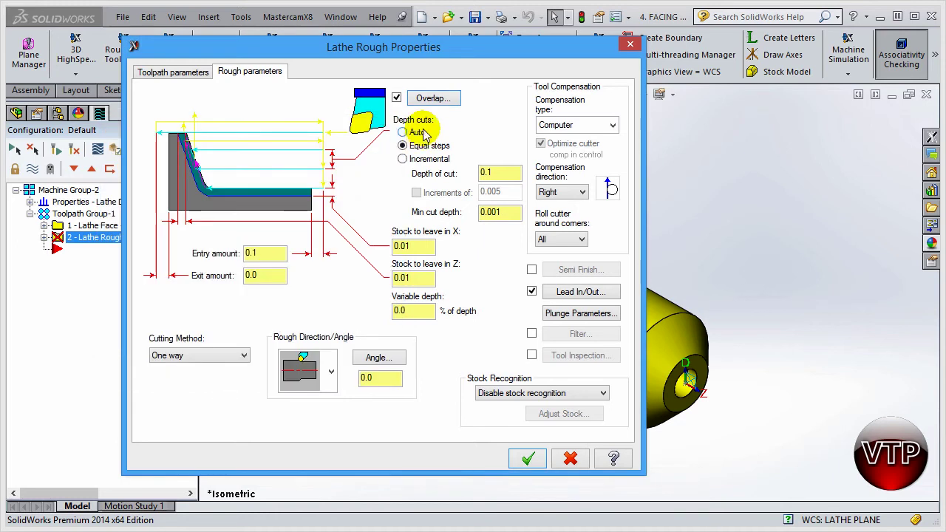
Try the Auto and Incremental depth cut modes with increments enabled, and return to Equal steps
{"action": "left_click", "coordinate": [416, 133]}
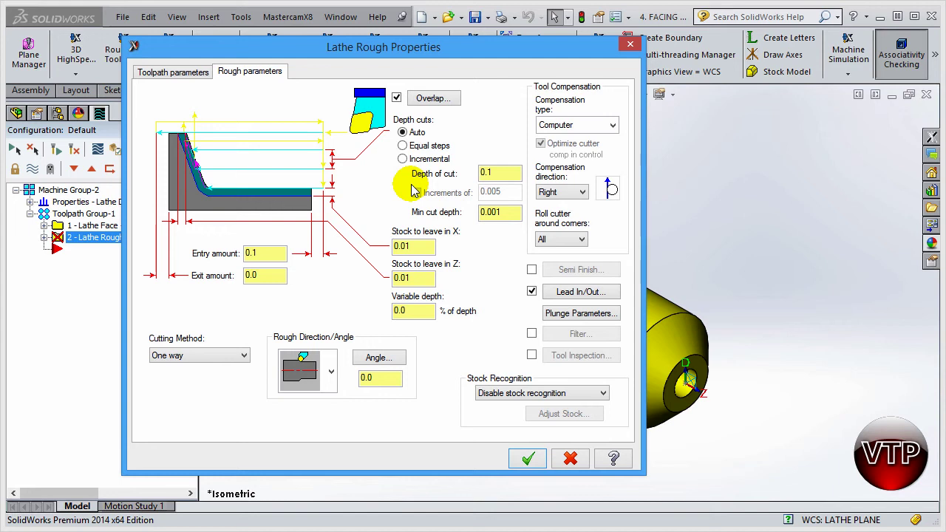
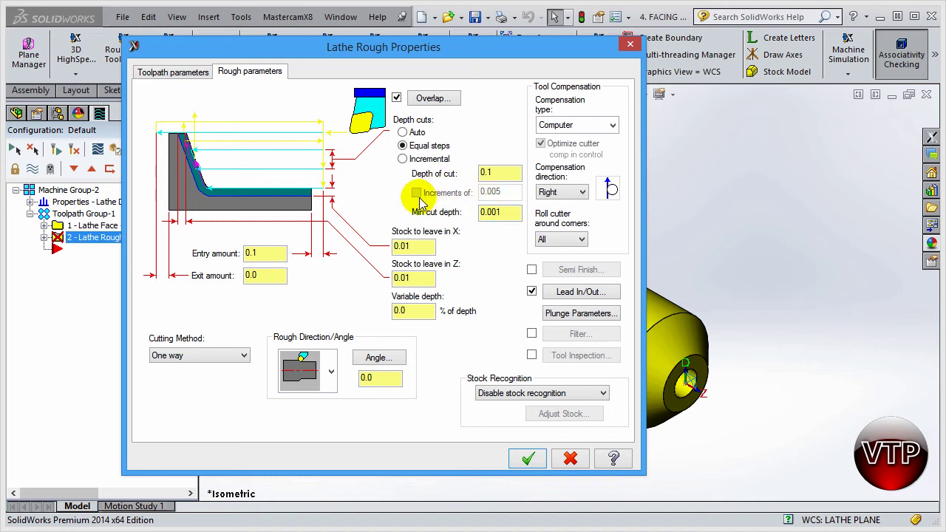
{"action": "left_click", "coordinate": [403, 160]}
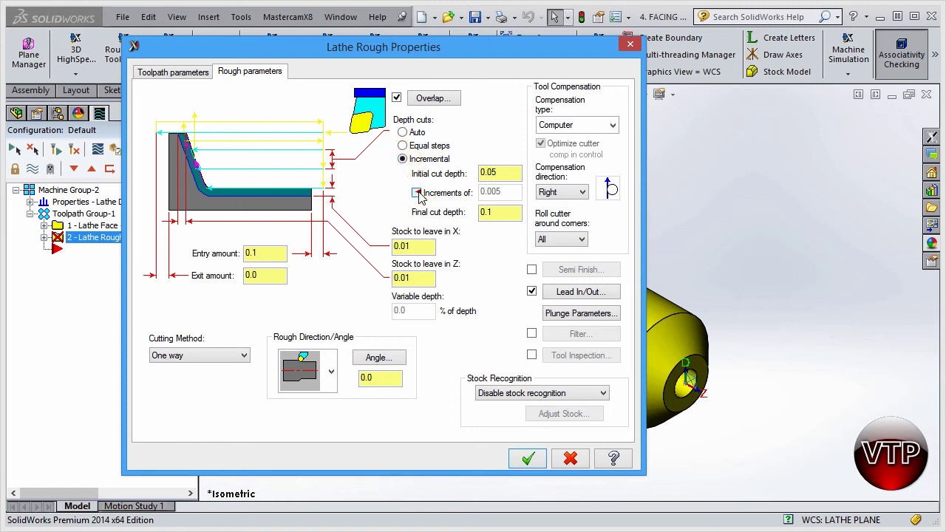
{"action": "left_click", "coordinate": [418, 193]}
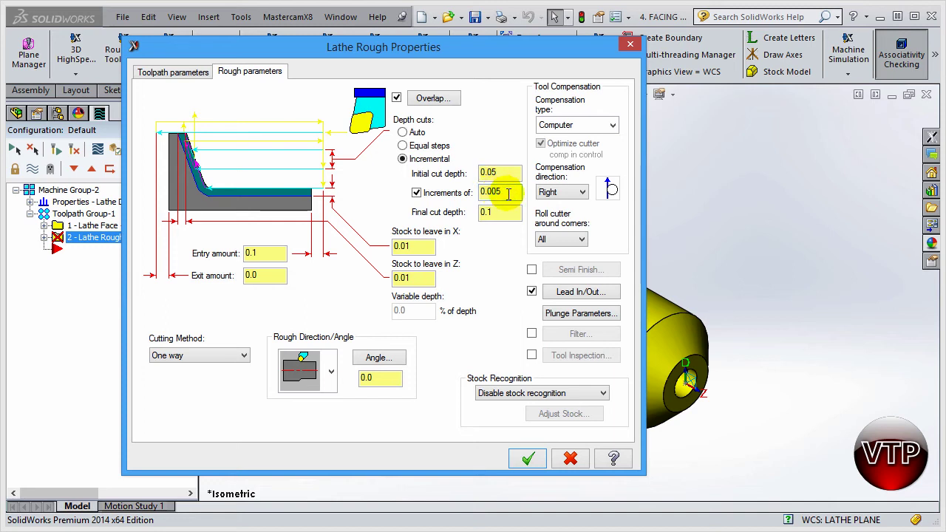
{"action": "left_click", "coordinate": [402, 146]}
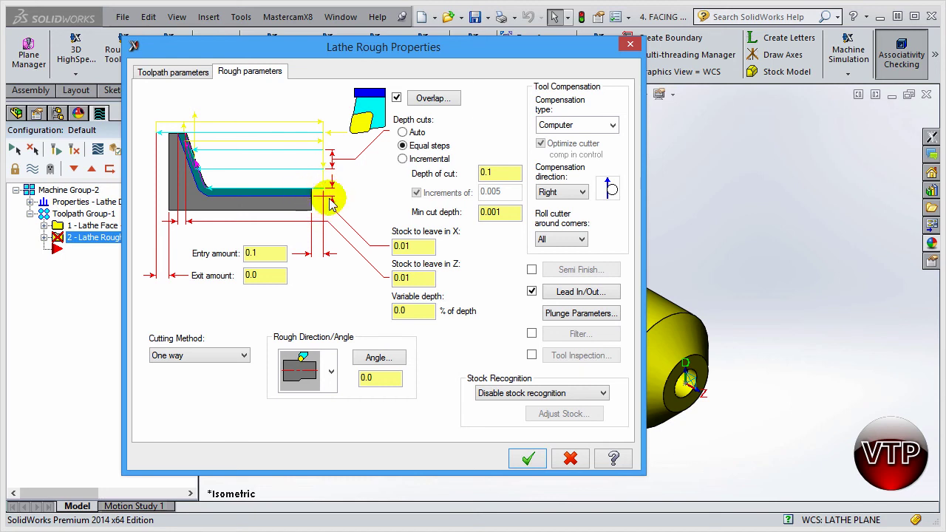
Set the exit amount of the roughing cuts to 0.05
{"action": "left_click", "coordinate": [270, 253]}
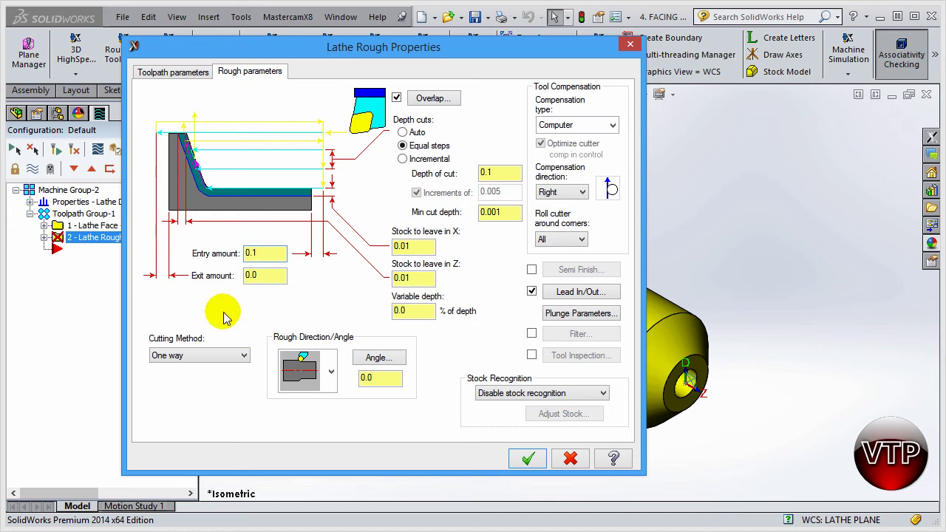
{"action": "left_click", "coordinate": [257, 274]}
{"action": "type", "text": "5"}
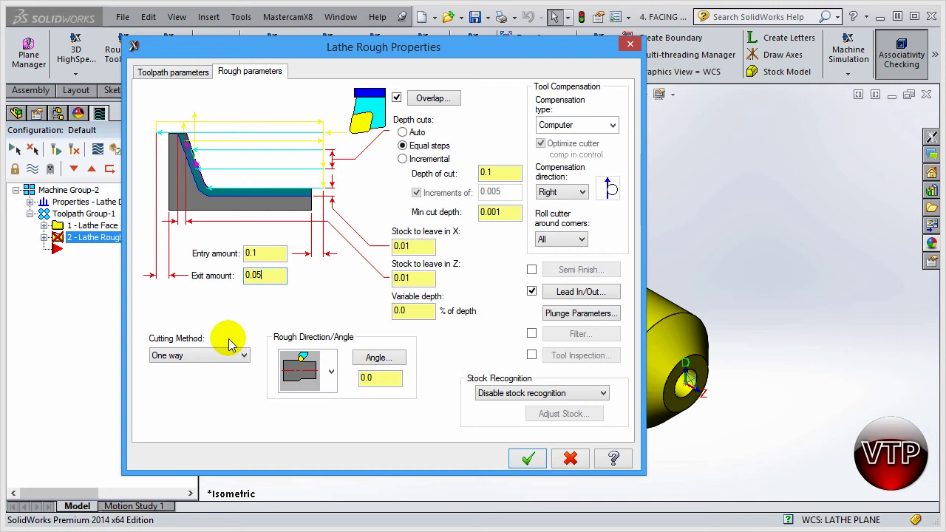
Choose One way as the cutting method and set the tool compensation type to Wear
{"action": "left_click", "coordinate": [207, 361]}
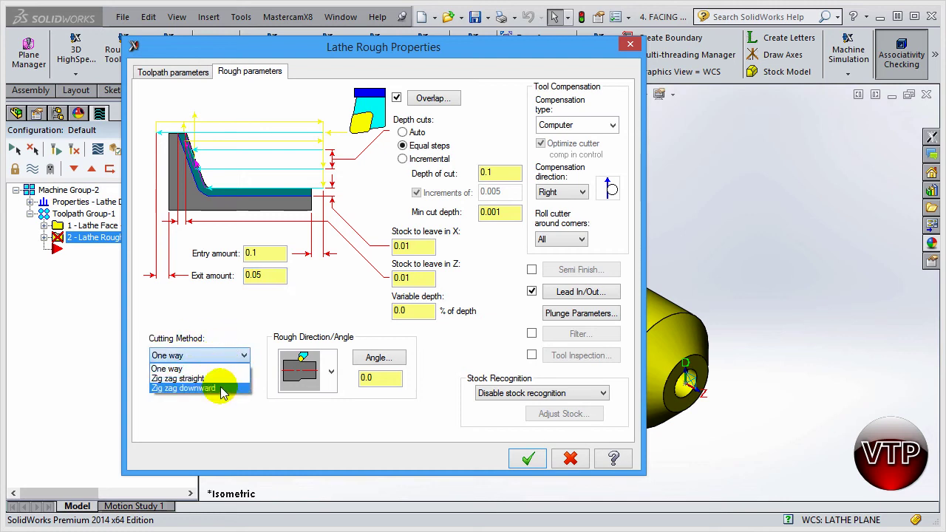
{"action": "left_click", "coordinate": [196, 368]}
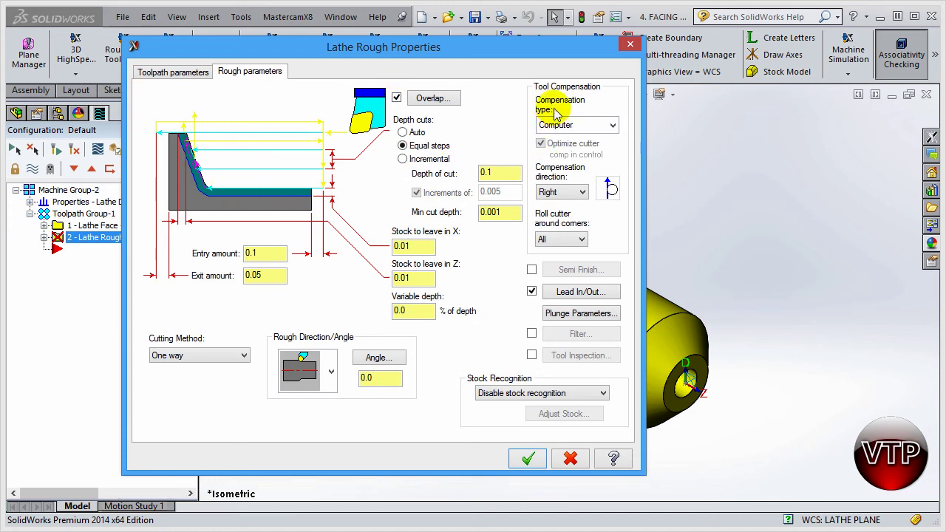
{"action": "left_click", "coordinate": [613, 126]}
{"action": "left_click", "coordinate": [582, 163]}
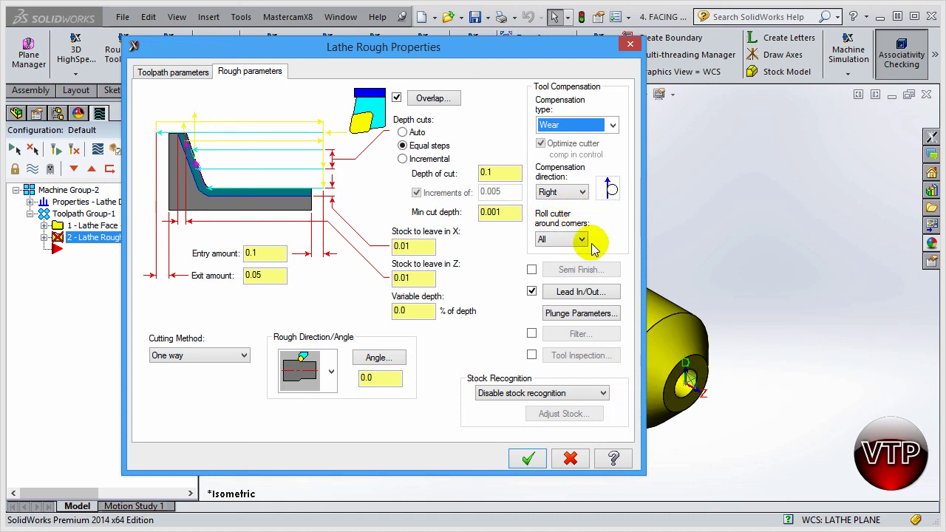
Review the lead-in, lead-out and plunge cut settings of the roughing operation, and close them without changes
{"action": "left_click", "coordinate": [570, 293]}
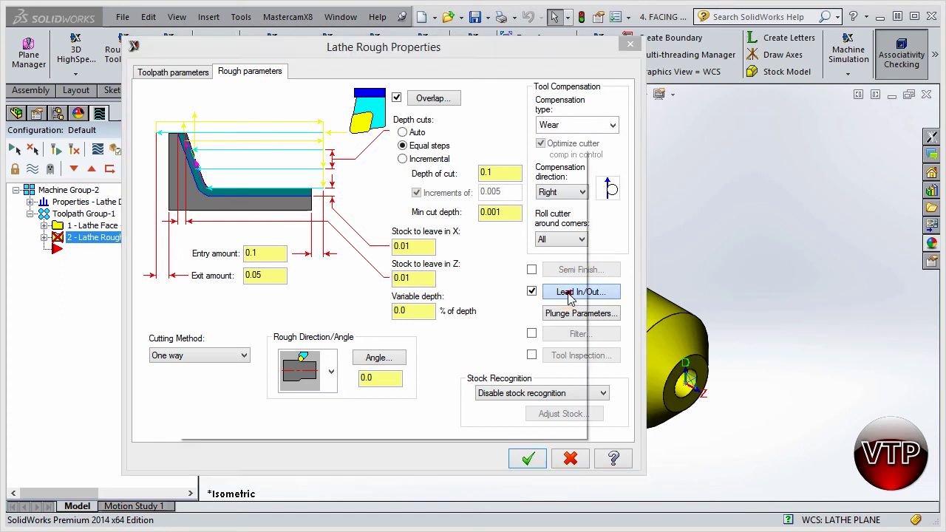
{"action": "left_click", "coordinate": [240, 180]}
{"action": "left_click", "coordinate": [201, 180]}
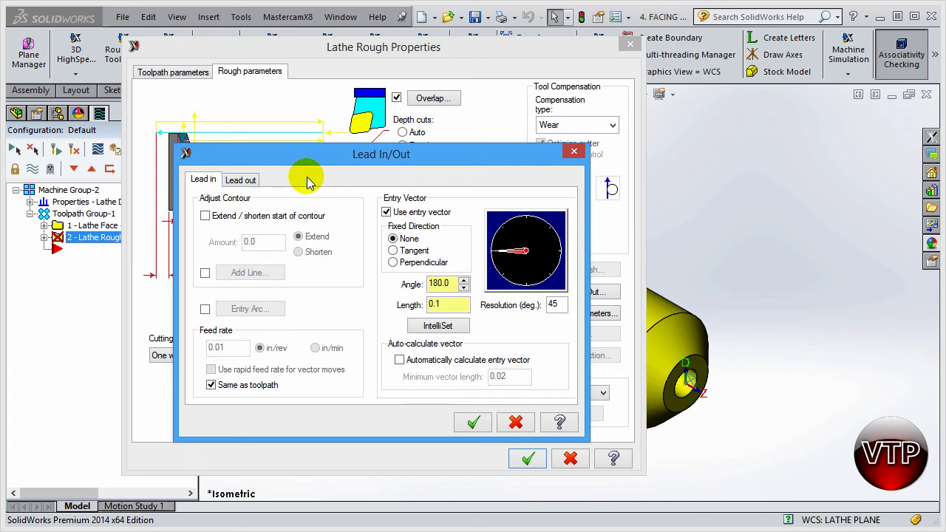
{"action": "left_click", "coordinate": [574, 151]}
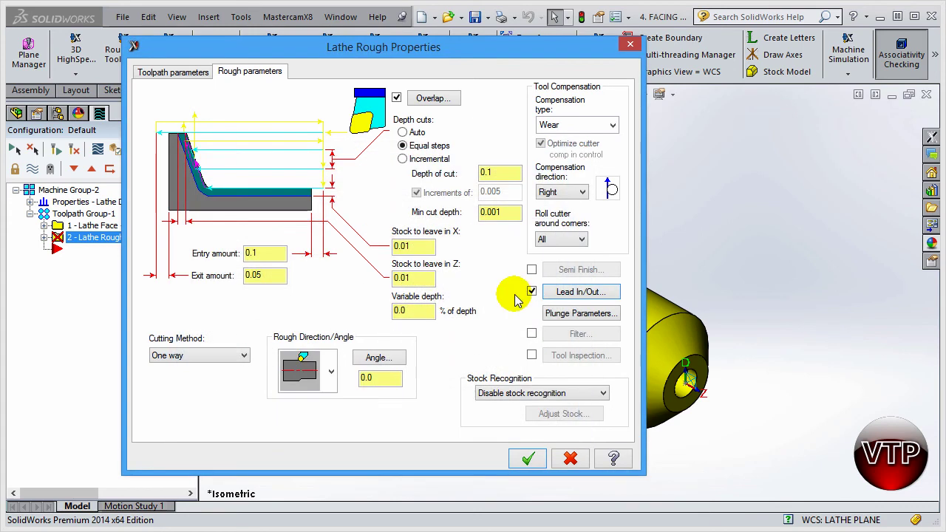
{"action": "left_click", "coordinate": [580, 314]}
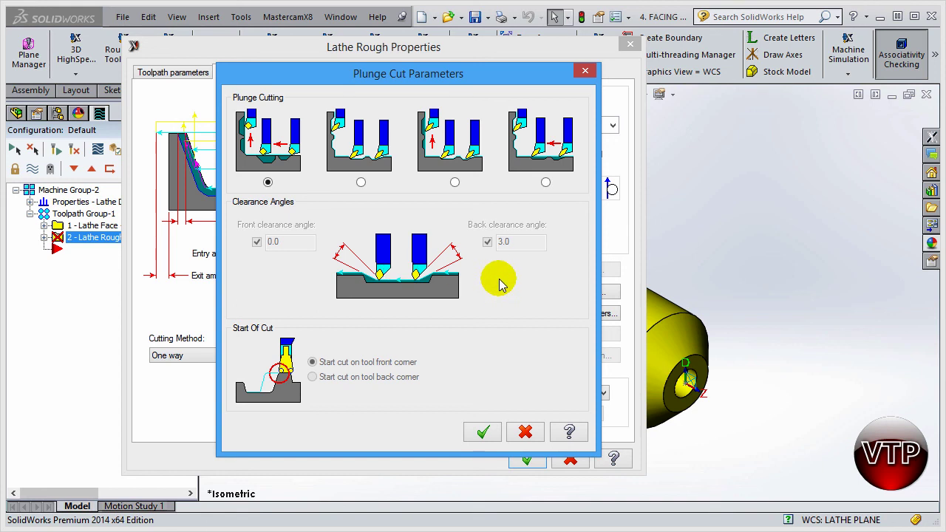
{"action": "left_click", "coordinate": [525, 432]}
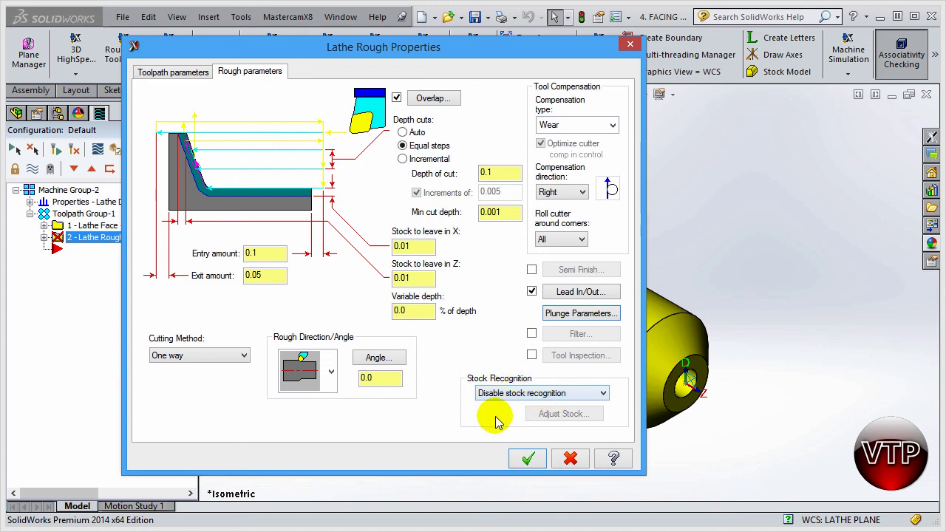
Accept the rough parameters to generate the roughing toolpath, and show the shaft in the front view
{"action": "left_click", "coordinate": [528, 460]}
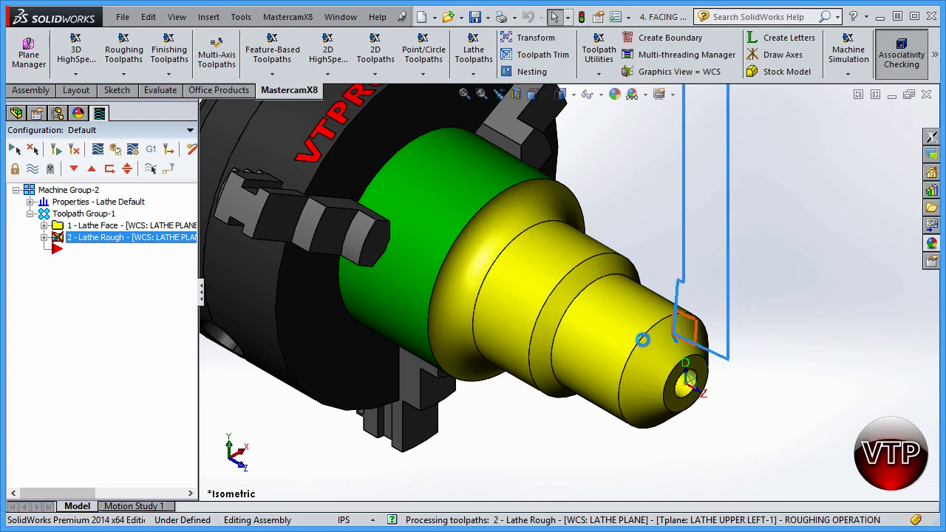
{"action": "left_click", "coordinate": [651, 253]}
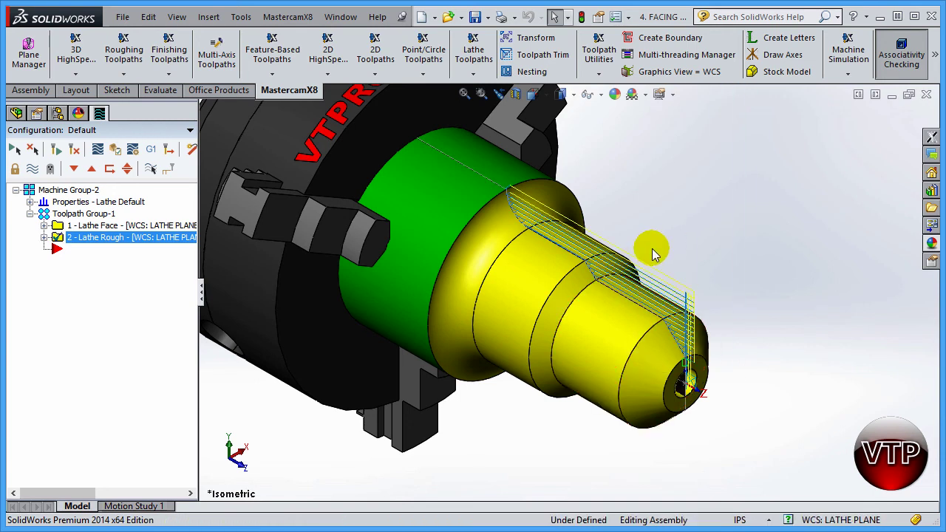
{"action": "left_click", "coordinate": [534, 95]}
{"action": "left_click", "coordinate": [552, 150]}
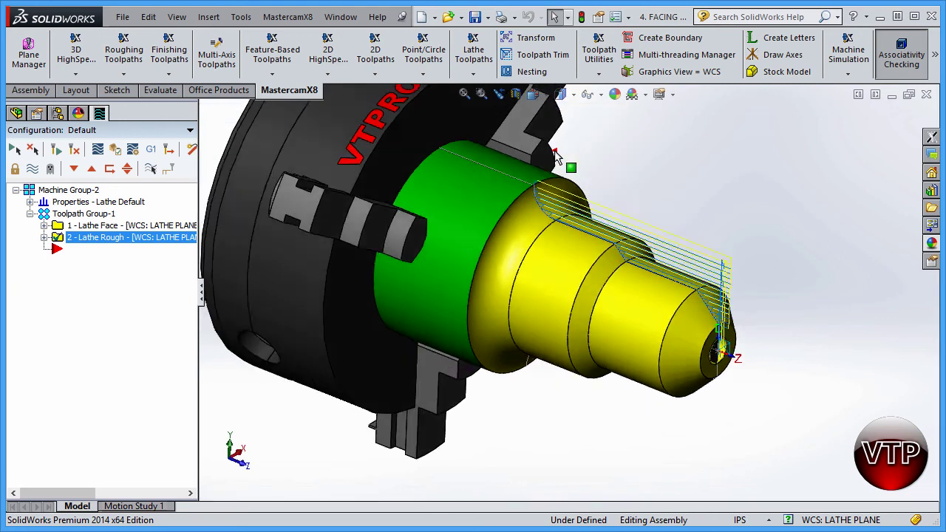
{"action": "scroll", "coordinate": [656, 227], "scroll_direction": "down", "scroll_amount": 4}
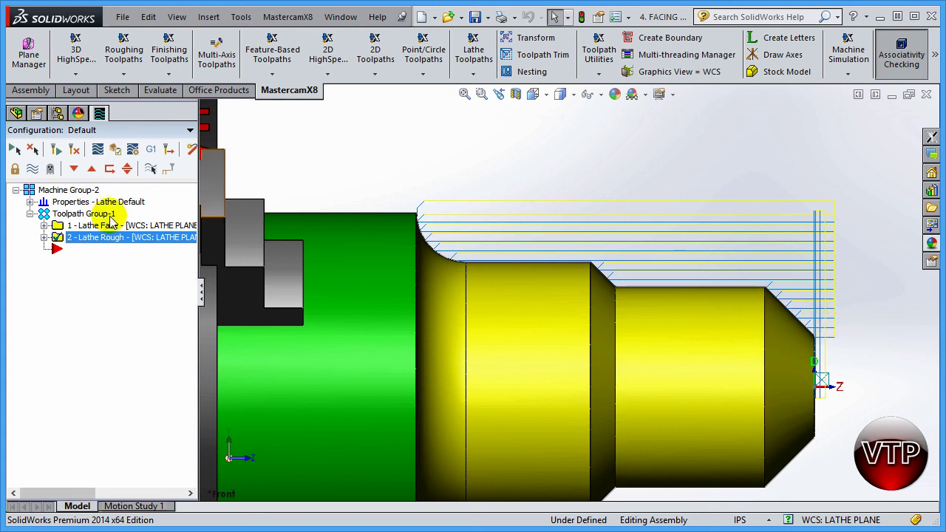
Set the entry amount in the Lathe Rough operation's parameters to 0.05 and regenerate the toolpath
{"action": "left_click", "coordinate": [44, 237]}
{"action": "left_click", "coordinate": [102, 249]}
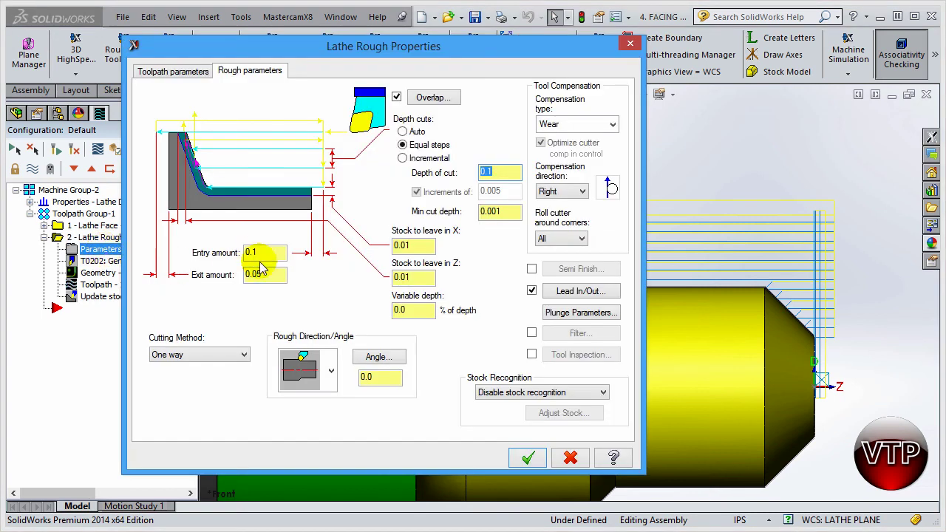
{"action": "double_click", "coordinate": [250, 252]}
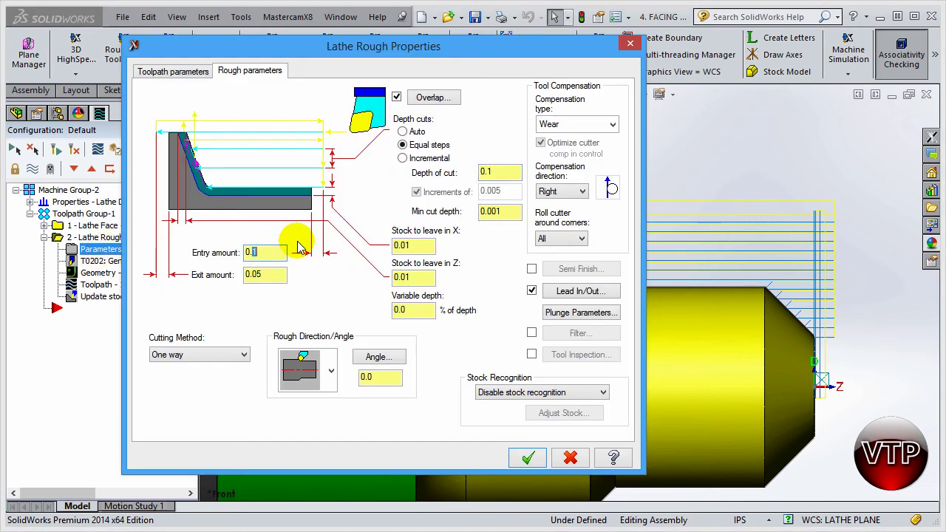
{"action": "type", "text": "0.05"}
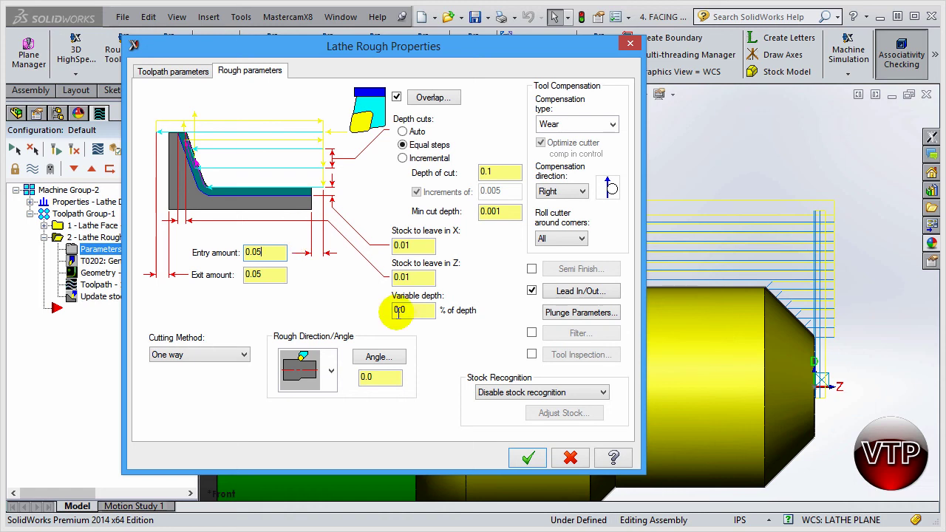
{"action": "left_click", "coordinate": [526, 458]}
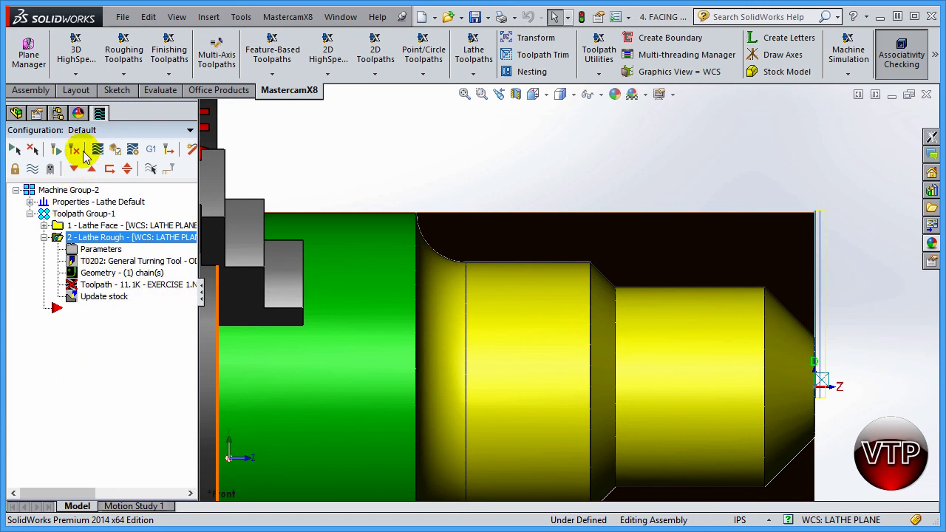
{"action": "left_click", "coordinate": [79, 153]}
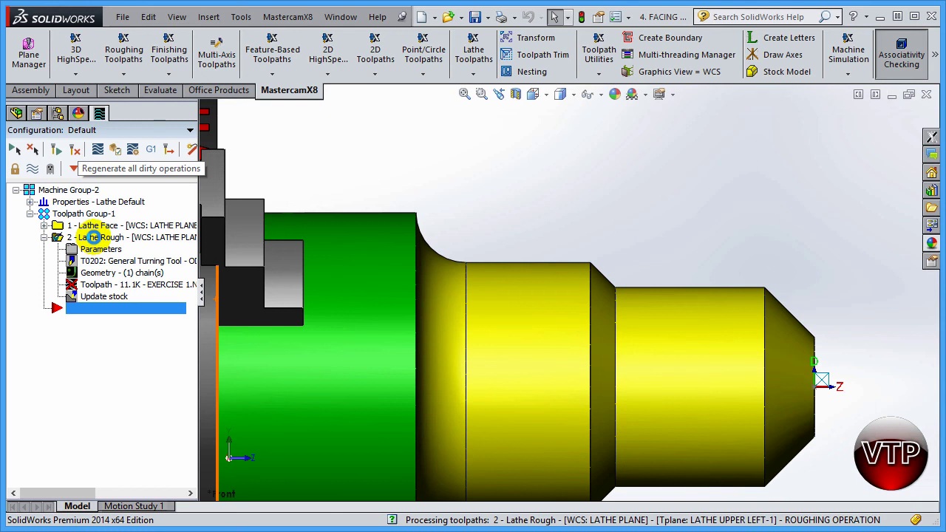
{"action": "left_click", "coordinate": [125, 239]}
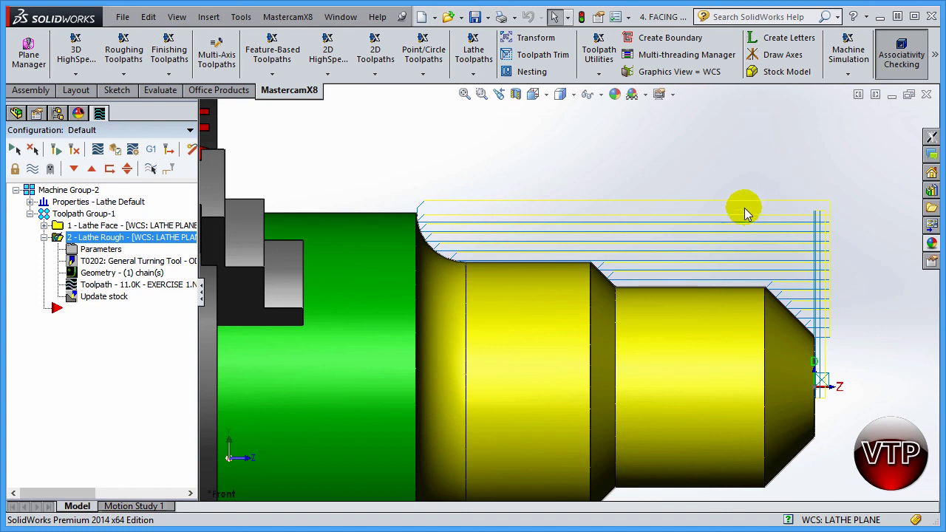
Examine up close the stock left between the roughing toolpath and the shaft's chamfers, corners and shoulders
{"action": "left_click", "coordinate": [663, 187]}
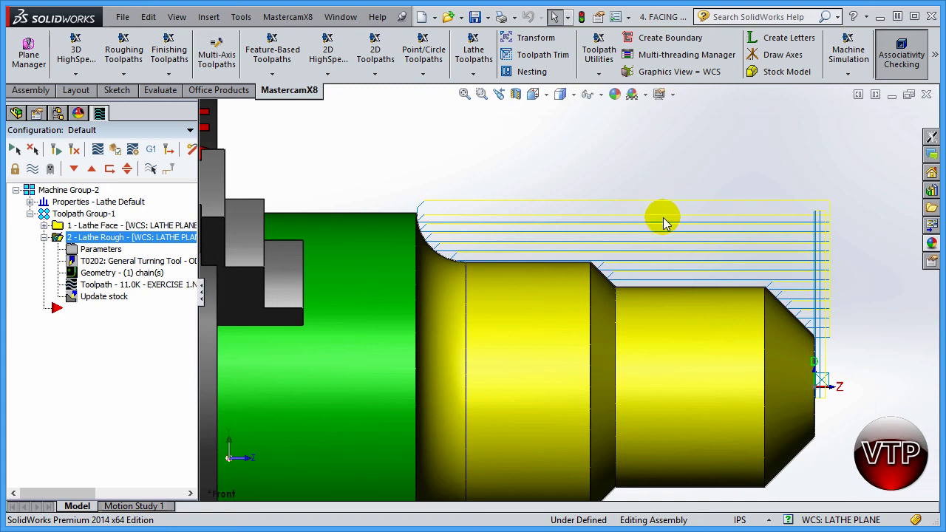
{"action": "scroll", "coordinate": [624, 292], "scroll_direction": "down", "scroll_amount": 5}
{"action": "scroll", "coordinate": [584, 294], "scroll_direction": "down", "scroll_amount": 4}
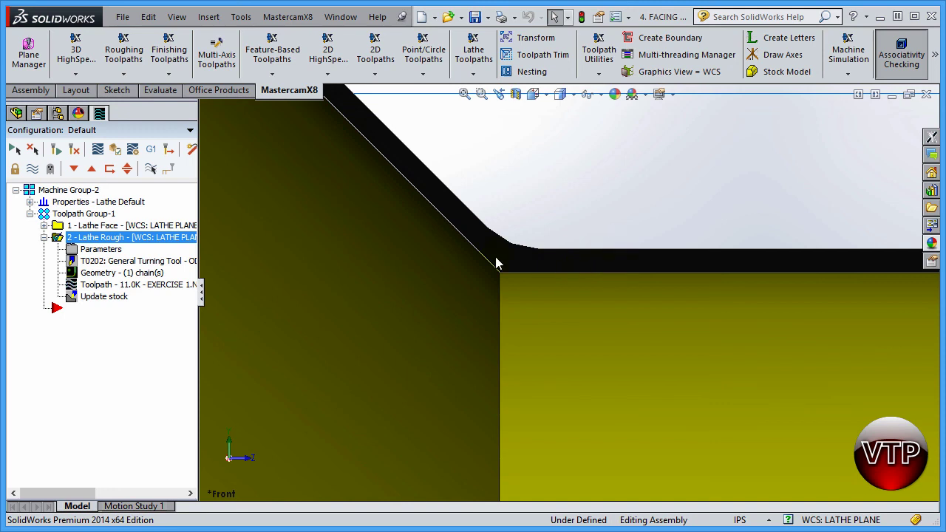
{"action": "left_click", "coordinate": [451, 197]}
{"action": "left_click", "coordinate": [511, 244]}
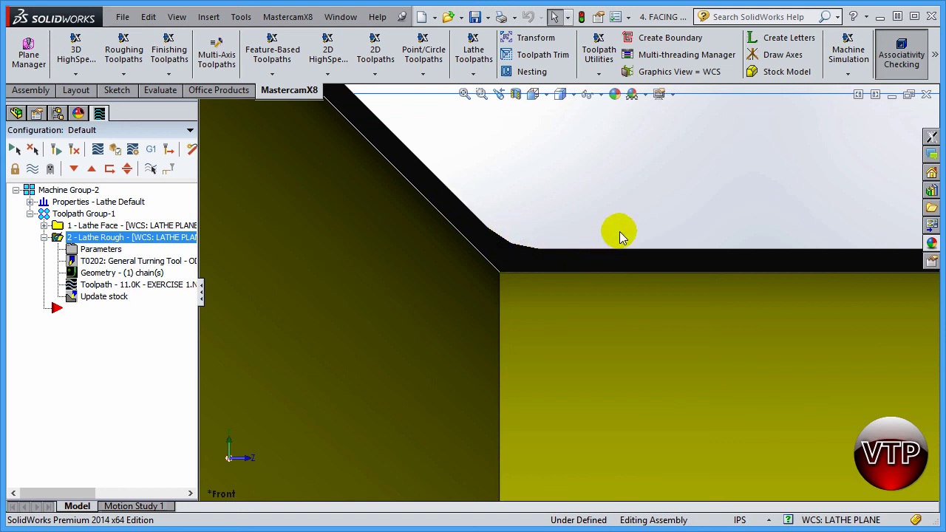
{"action": "scroll", "coordinate": [619, 252], "scroll_direction": "up", "scroll_amount": 6}
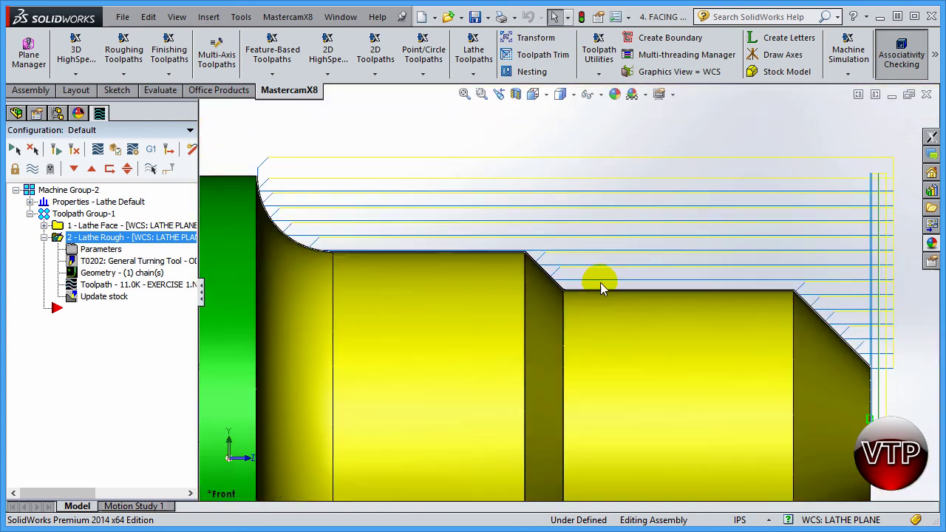
{"action": "scroll", "coordinate": [772, 339], "scroll_direction": "down", "scroll_amount": 5}
{"action": "left_click", "coordinate": [779, 335]}
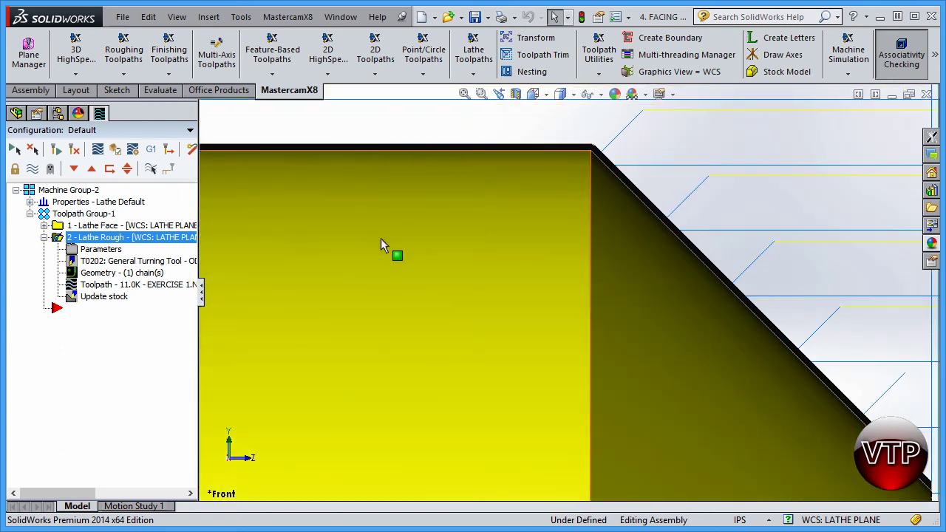
{"action": "scroll", "coordinate": [374, 280], "scroll_direction": "up", "scroll_amount": 4}
{"action": "scroll", "coordinate": [377, 296], "scroll_direction": "up", "scroll_amount": 4}
{"action": "left_click", "coordinate": [353, 233]}
{"action": "left_click", "coordinate": [249, 232]}
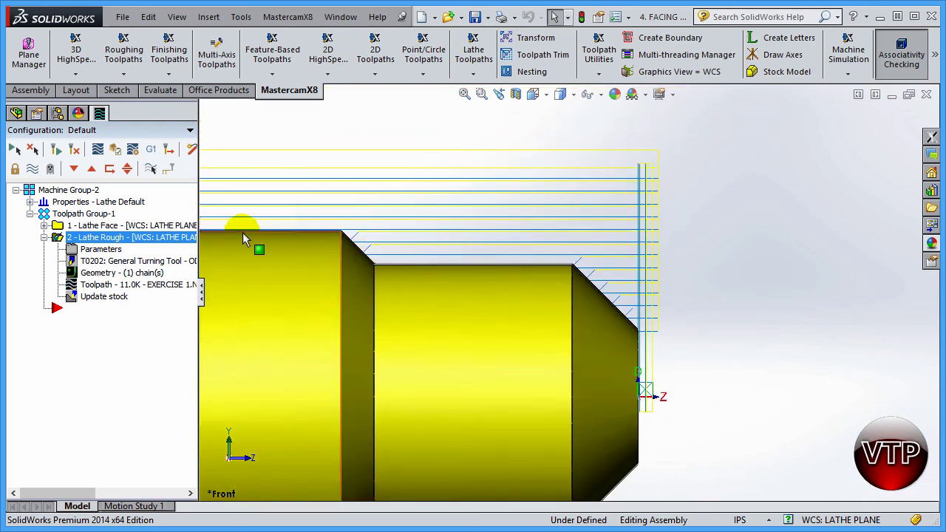
{"action": "scroll", "coordinate": [399, 242], "scroll_direction": "up", "scroll_amount": 3}
{"action": "scroll", "coordinate": [436, 257], "scroll_direction": "down", "scroll_amount": 3}
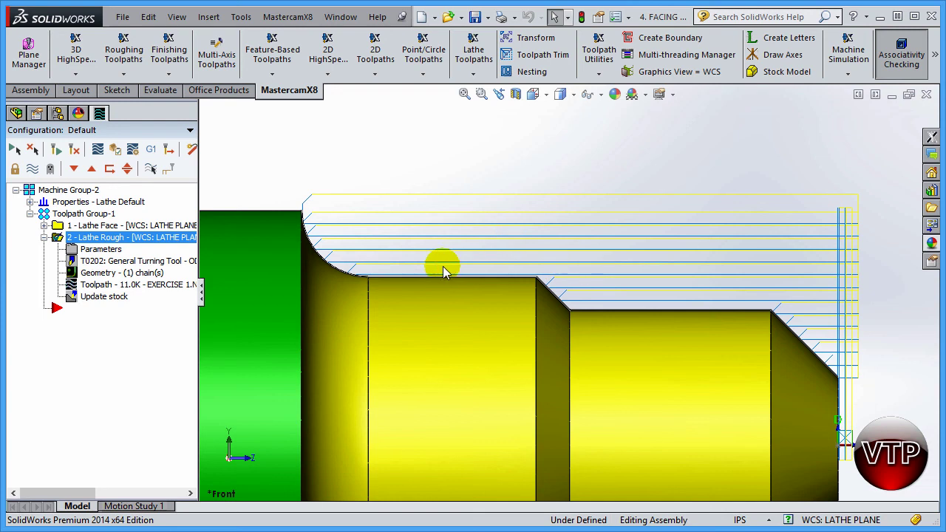
Show the whole chucked shaft with its roughing toolpath in the isometric view
{"action": "scroll", "coordinate": [582, 277], "scroll_direction": "up", "scroll_amount": 3}
{"action": "scroll", "coordinate": [591, 372], "scroll_direction": "up", "scroll_amount": 2}
{"action": "left_click", "coordinate": [533, 94]}
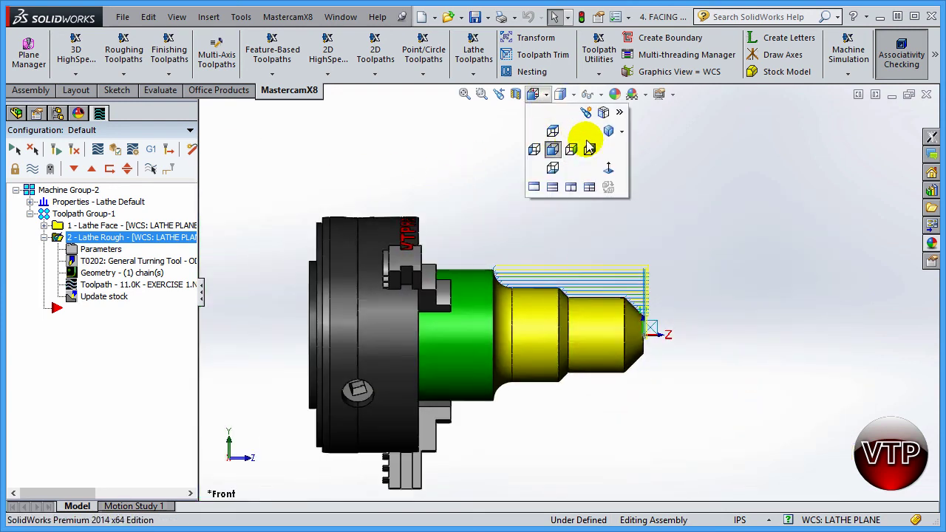
{"action": "left_click", "coordinate": [608, 131]}
{"action": "scroll", "coordinate": [636, 307], "scroll_direction": "down", "scroll_amount": 3}
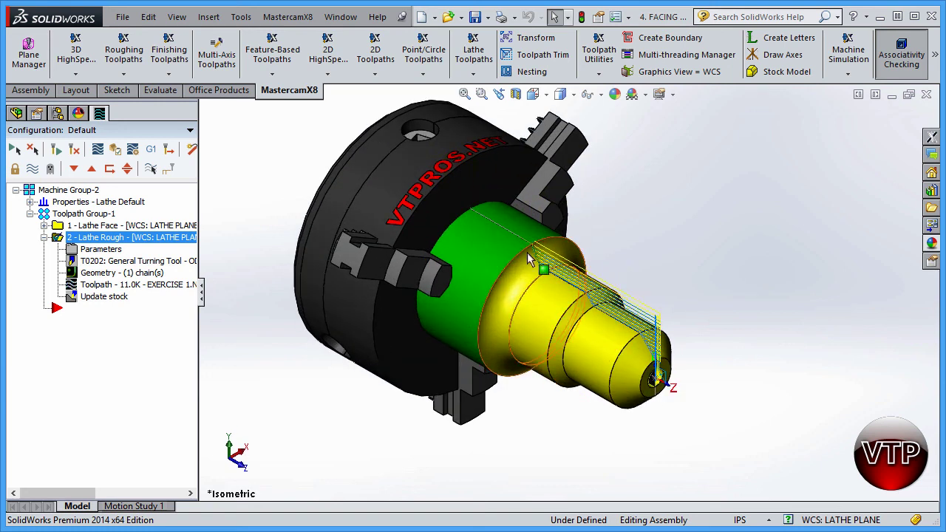